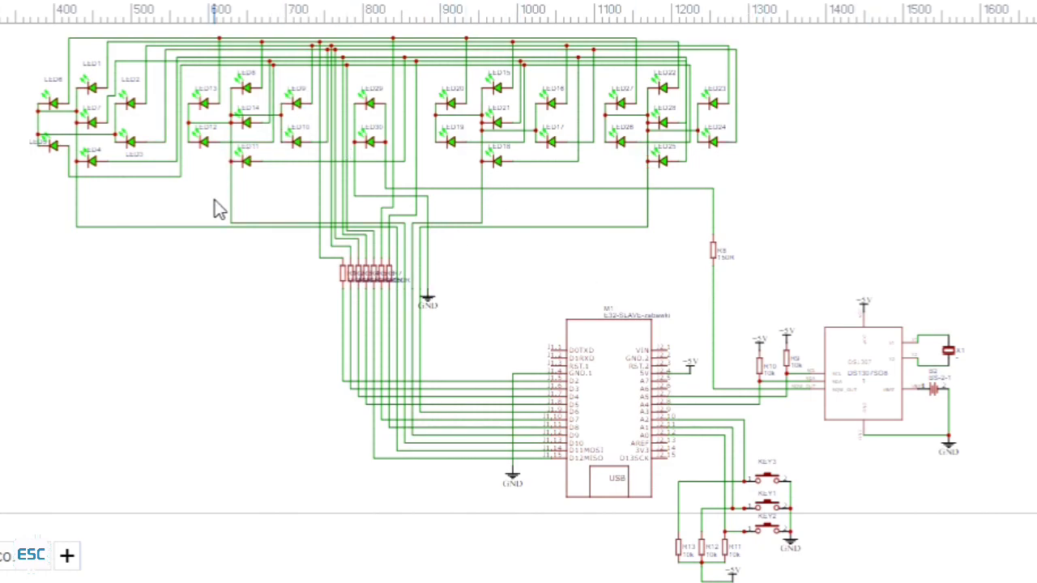
Pan and zoom through the clock schematic and PCB layout to review the design
{"action": "scroll", "coordinate": [218, 205], "scroll_direction": "up", "scroll_amount": 1}
{"action": "scroll", "coordinate": [398, 324], "scroll_direction": "down", "scroll_amount": 5}
{"action": "scroll", "coordinate": [384, 331], "scroll_direction": "up", "scroll_amount": 10}
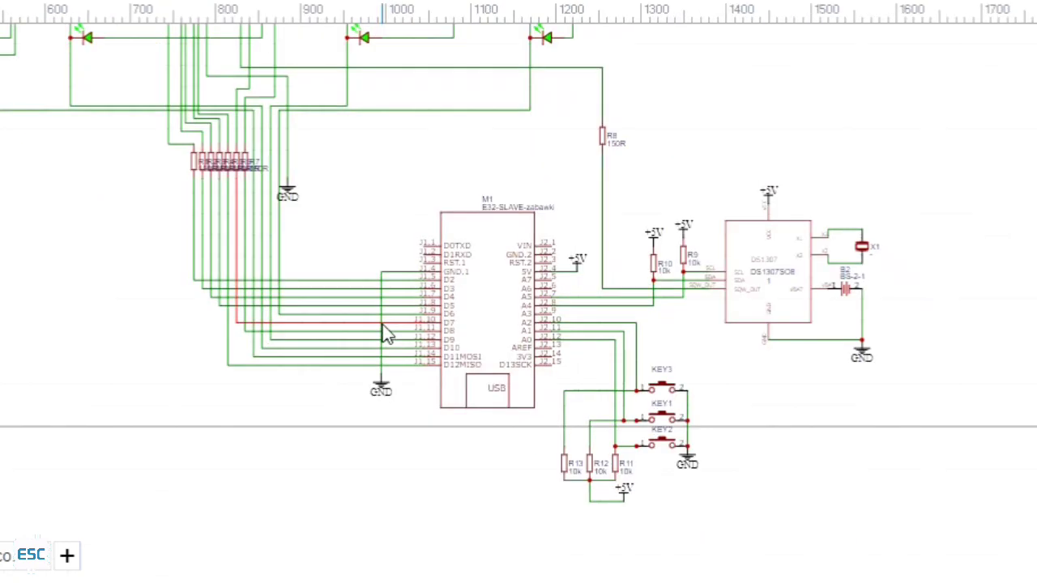
{"action": "scroll", "coordinate": [385, 194], "scroll_direction": "up", "scroll_amount": 2}
{"action": "right_click_drag", "start_coordinate": [346, 168], "coordinate": [306, 139]}
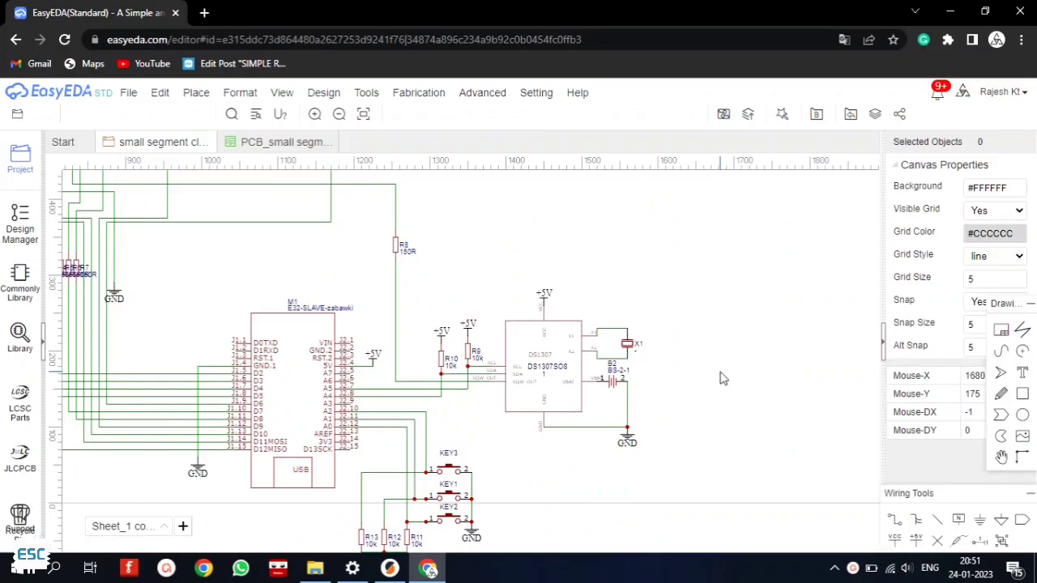
{"action": "scroll", "coordinate": [723, 379], "scroll_direction": "up", "scroll_amount": 3}
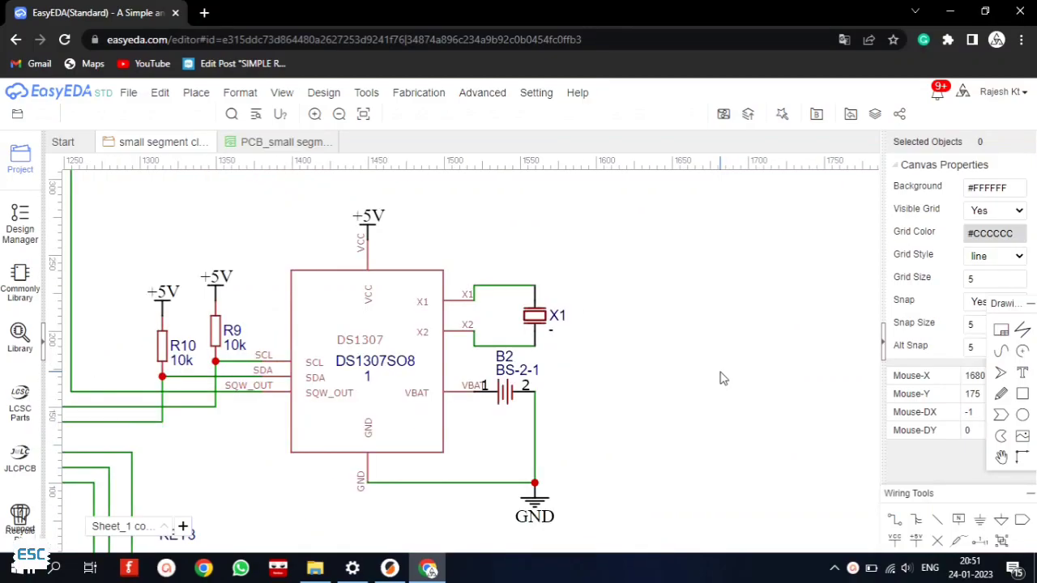
{"action": "right_click_drag", "start_coordinate": [660, 370], "coordinate": [742, 374]}
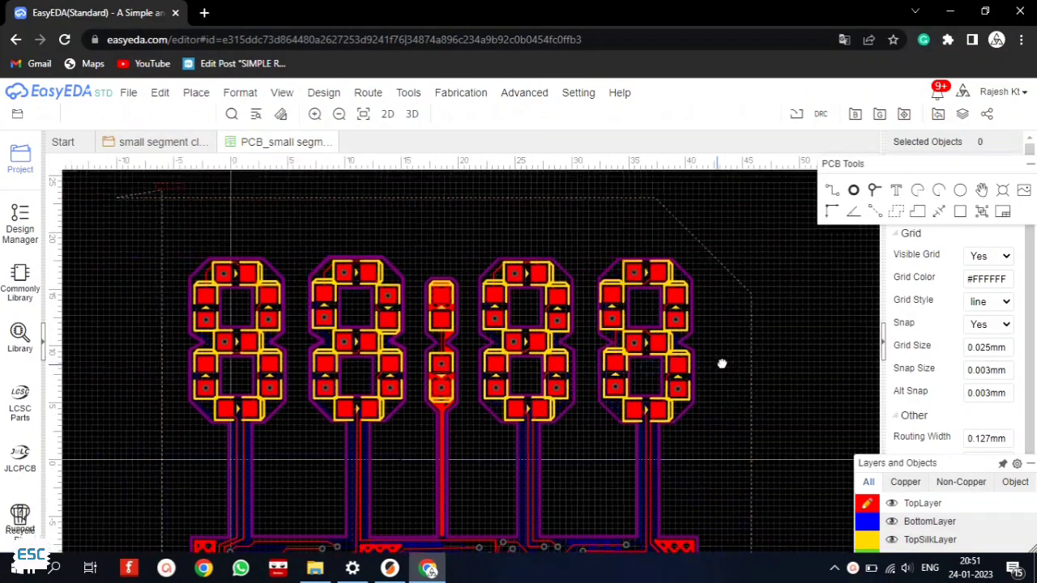
{"action": "right_click_drag", "start_coordinate": [722, 364], "coordinate": [725, 287]}
{"action": "scroll", "coordinate": [722, 351], "scroll_direction": "down", "scroll_amount": 2}
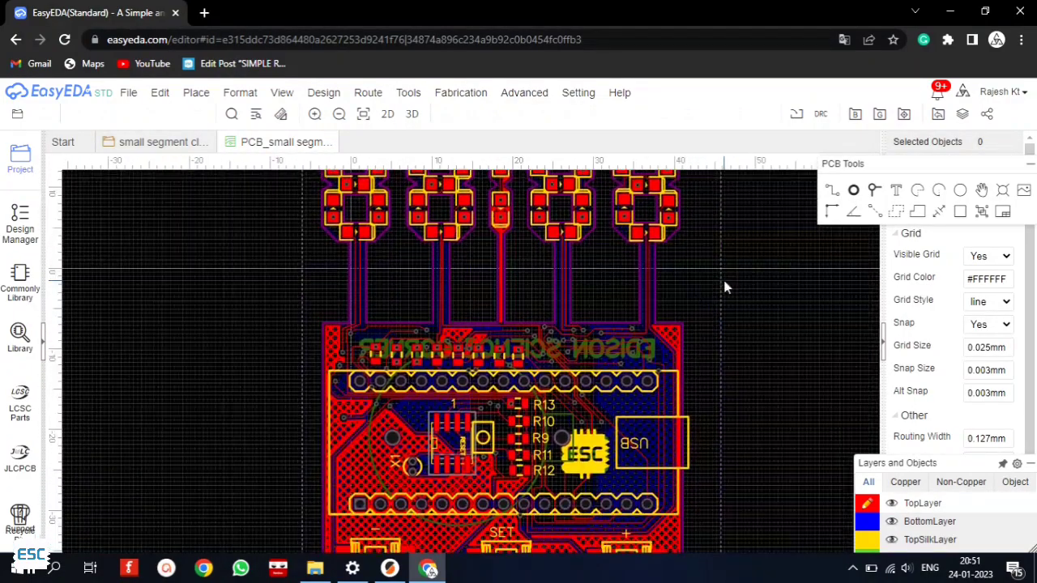
{"action": "scroll", "coordinate": [686, 370], "scroll_direction": "down", "scroll_amount": 3}
Inspect the board in the 3D view, then skip the design check and generate the Gerber files
{"action": "left_click", "coordinate": [879, 360]}
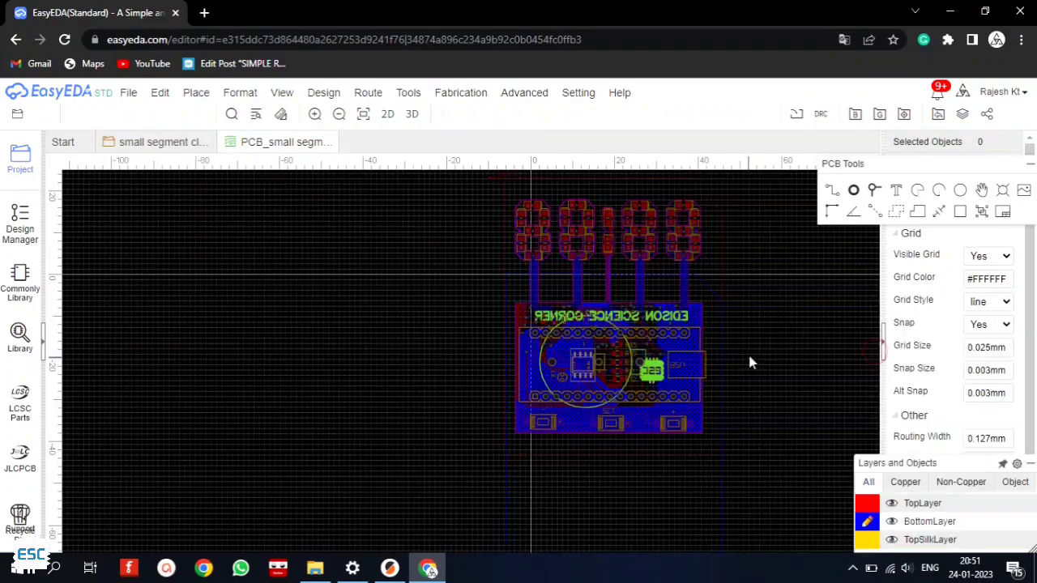
{"action": "right_click_drag", "start_coordinate": [751, 359], "coordinate": [566, 407]}
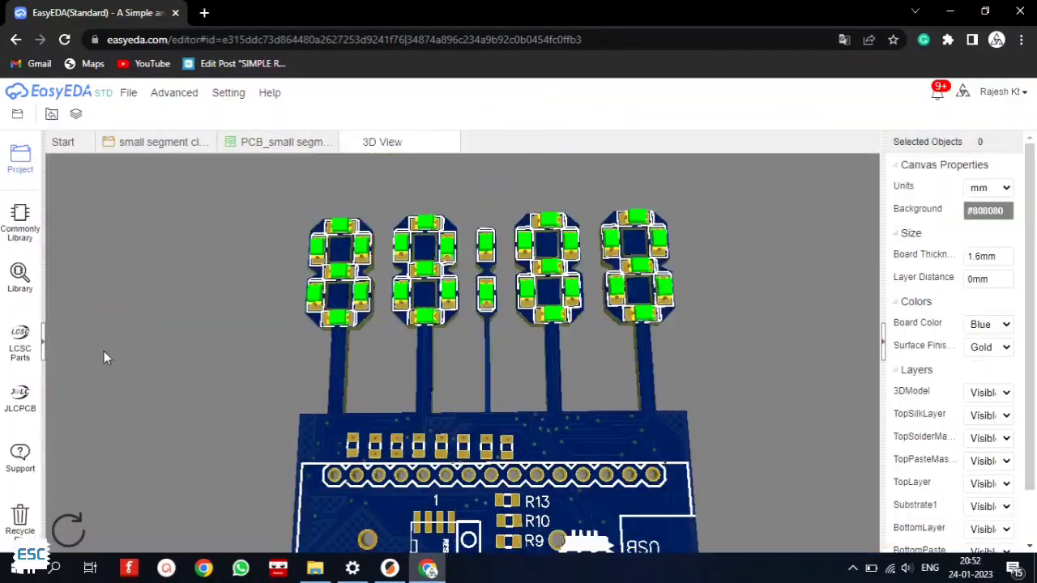
{"action": "left_click_drag", "start_coordinate": [104, 351], "coordinate": [234, 367]}
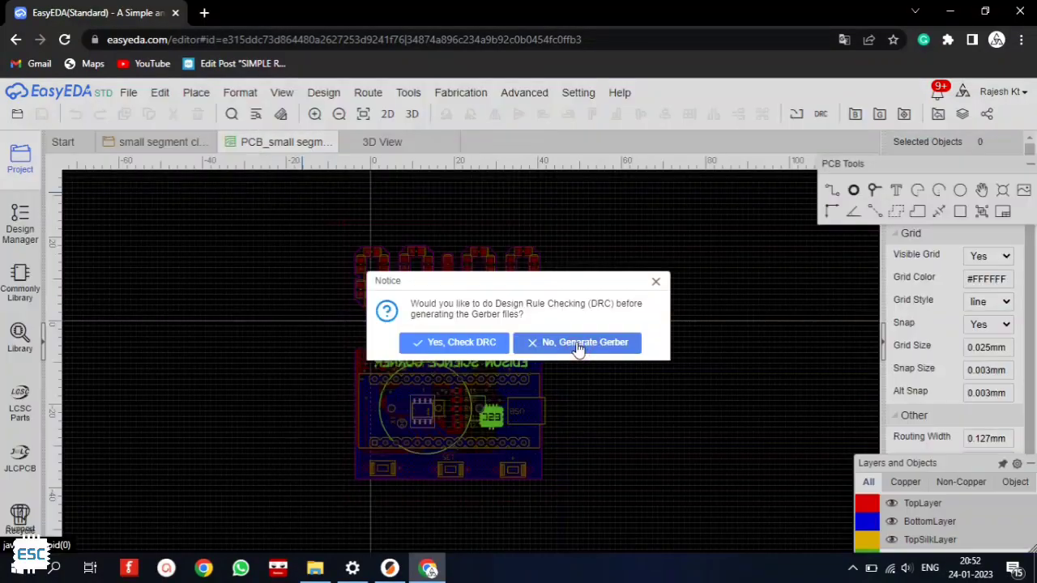
{"action": "left_click", "coordinate": [578, 348]}
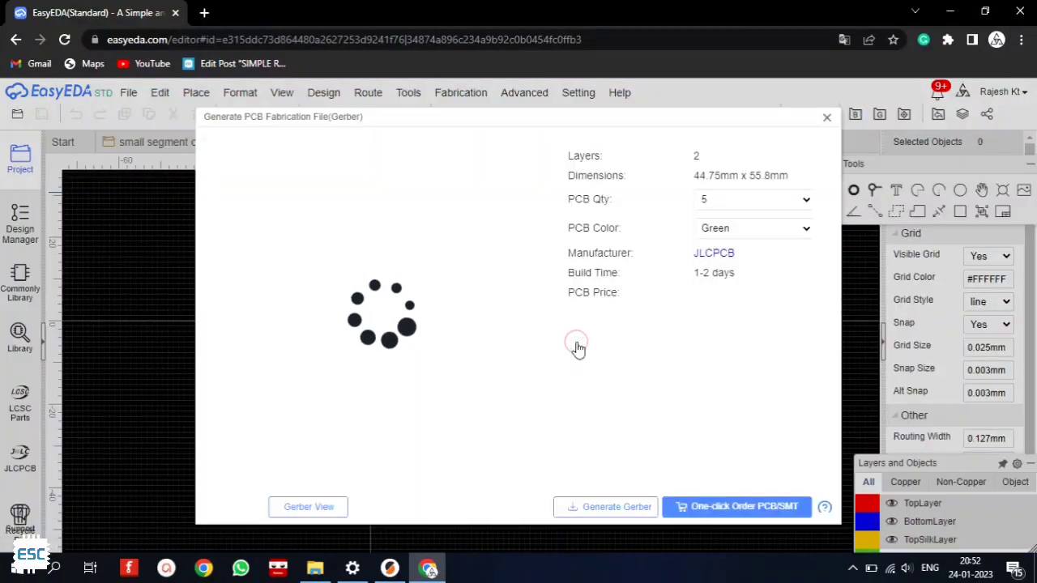
{"action": "left_click", "coordinate": [606, 507]}
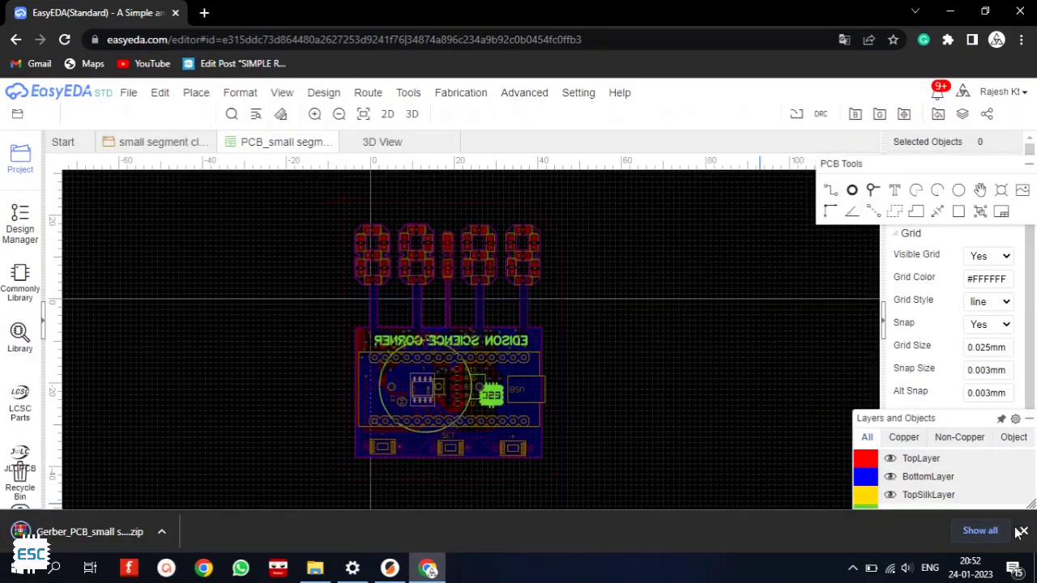
{"action": "key", "text": "ctrl+t"}
{"action": "type", "text": "www.jlcp"}
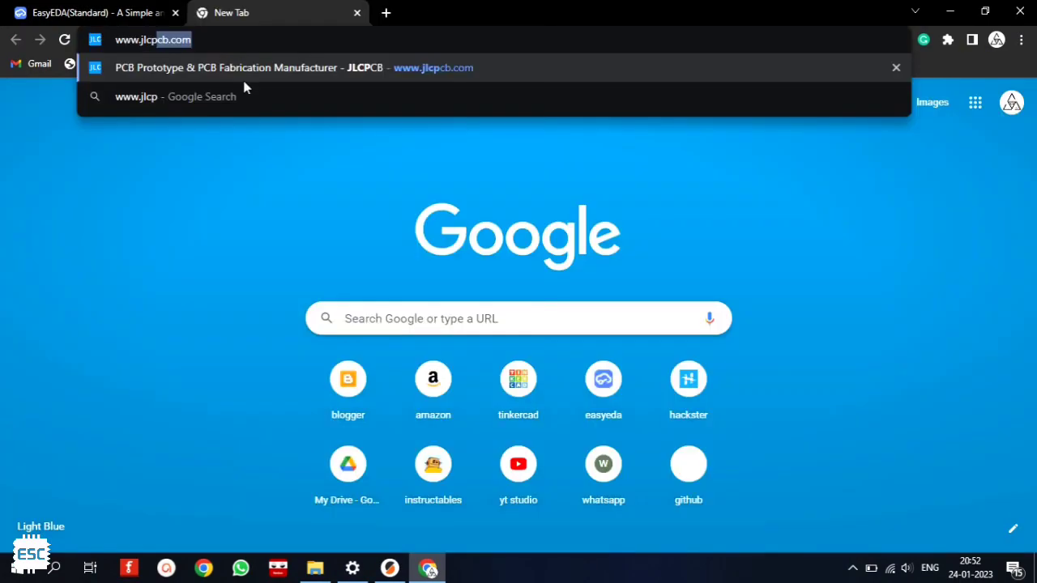
{"action": "type", "text": "cb.com"}
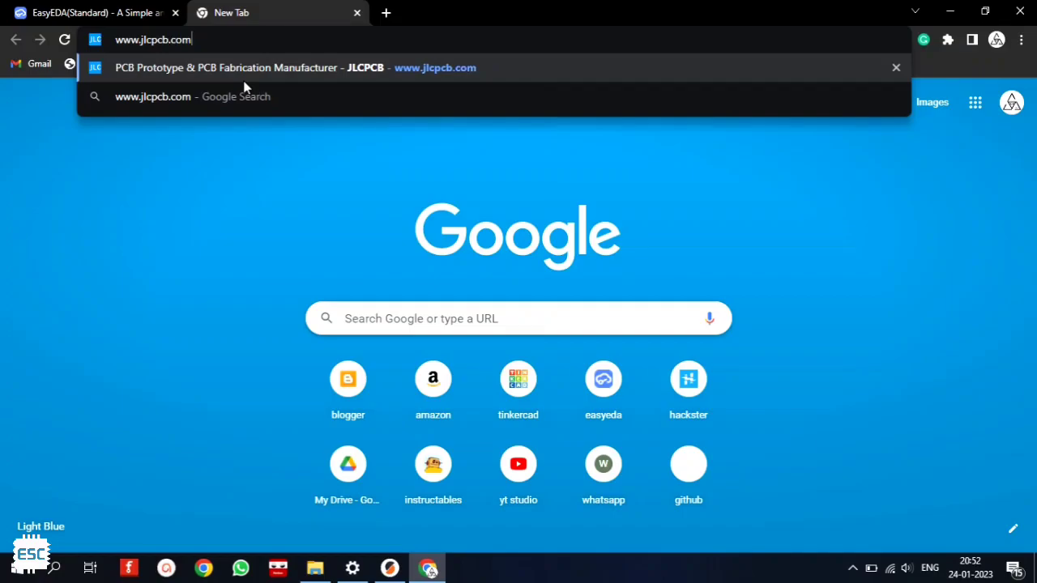
{"action": "key", "text": "Return"}
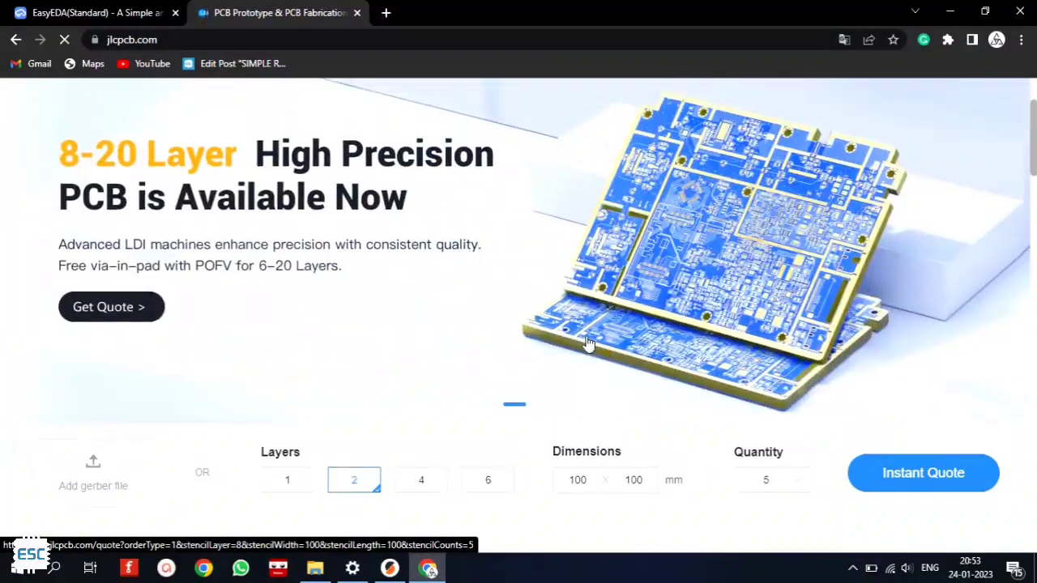
Start an online PCB order and upload the downloaded Gerber_PCB zip
{"action": "scroll", "coordinate": [764, 220], "scroll_direction": "up", "scroll_amount": 2}
{"action": "left_click", "coordinate": [828, 172]}
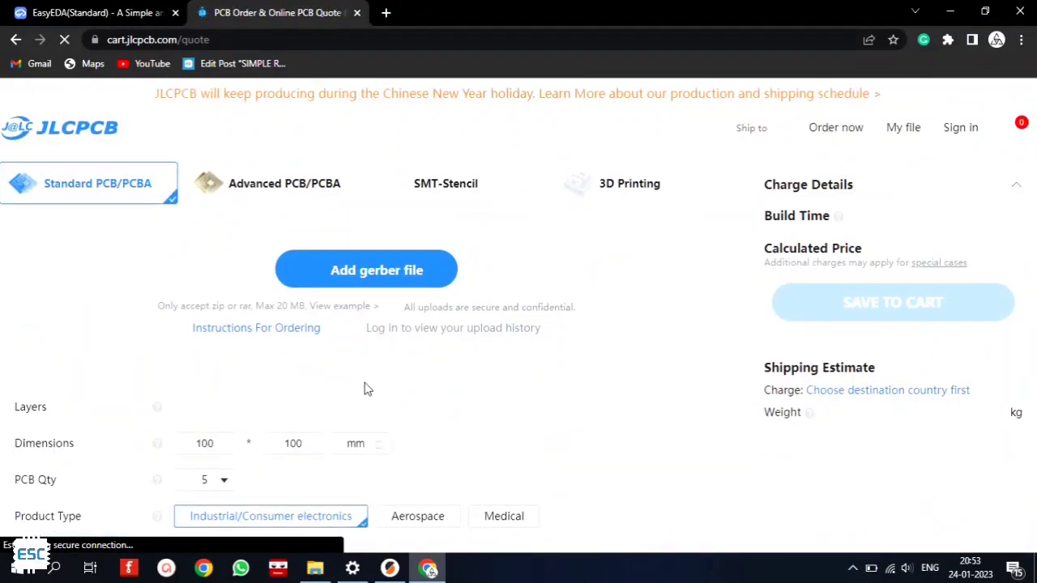
{"action": "left_click", "coordinate": [347, 277]}
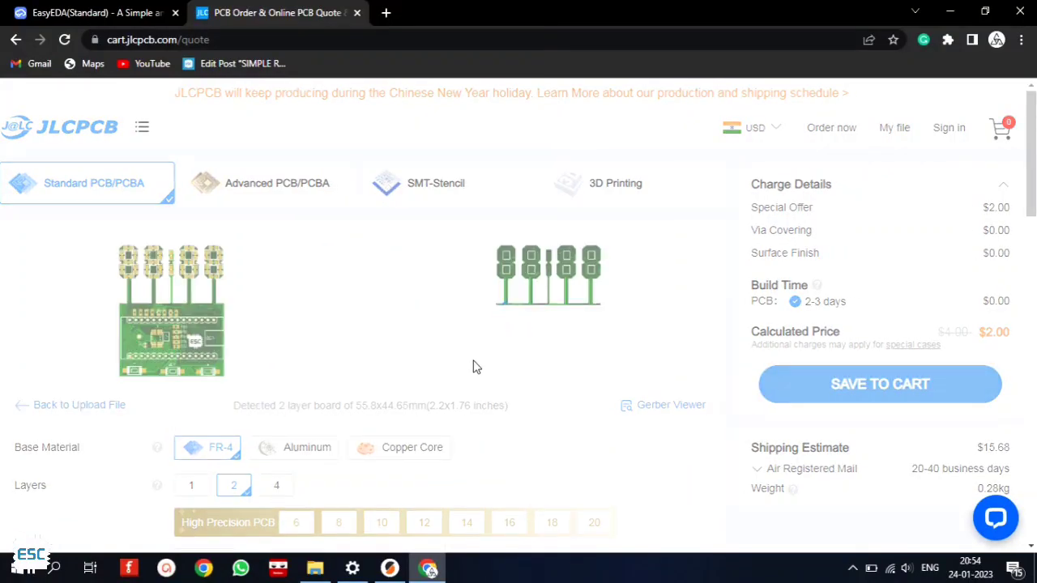
Set the PCB quantity to 5 and the board colour to black
{"action": "scroll", "coordinate": [458, 353], "scroll_direction": "down", "scroll_amount": 2}
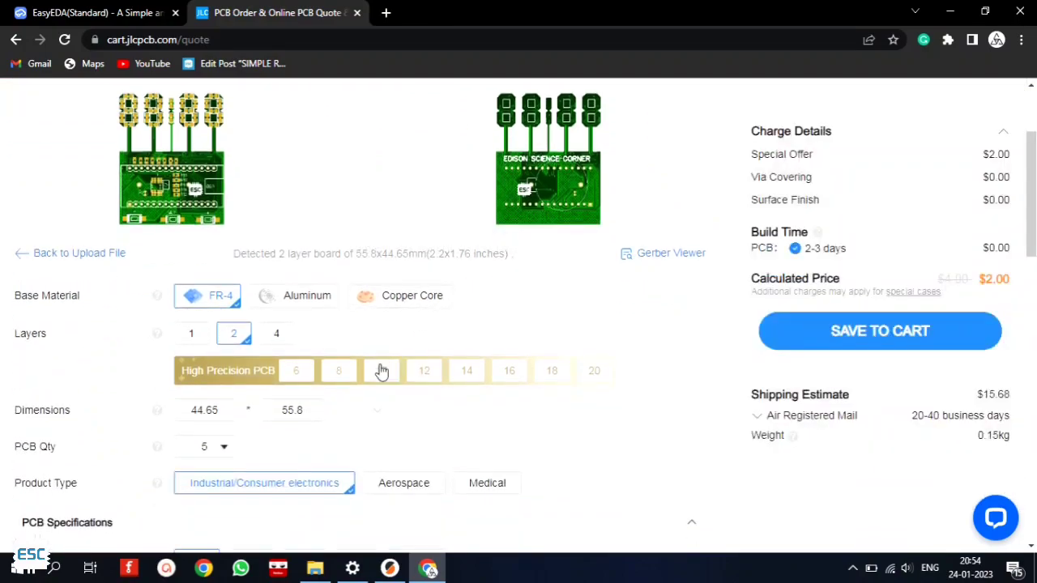
{"action": "left_click", "coordinate": [214, 446]}
{"action": "left_click", "coordinate": [215, 485]}
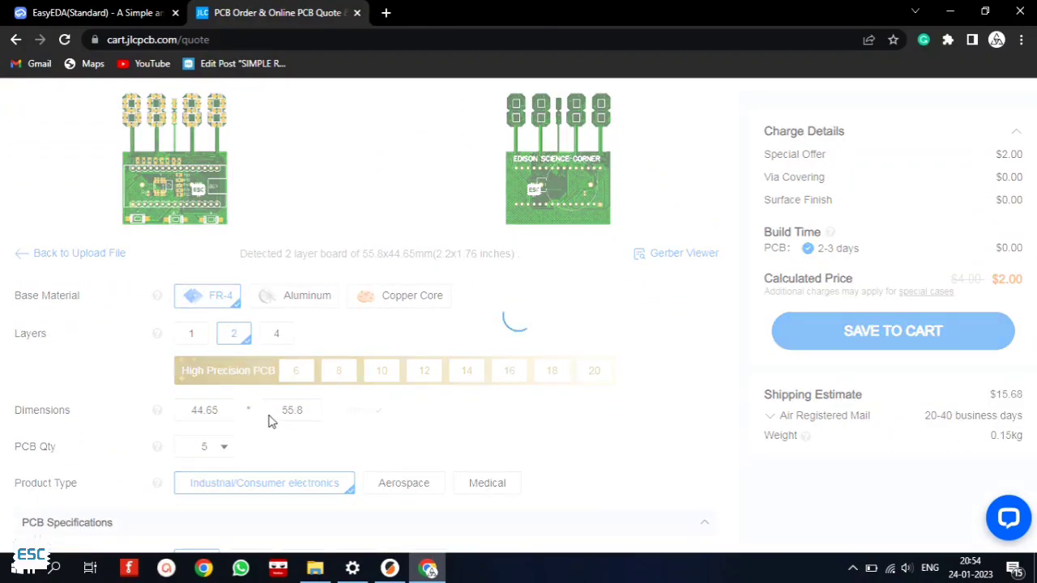
{"action": "scroll", "coordinate": [266, 417], "scroll_direction": "down", "scroll_amount": 3}
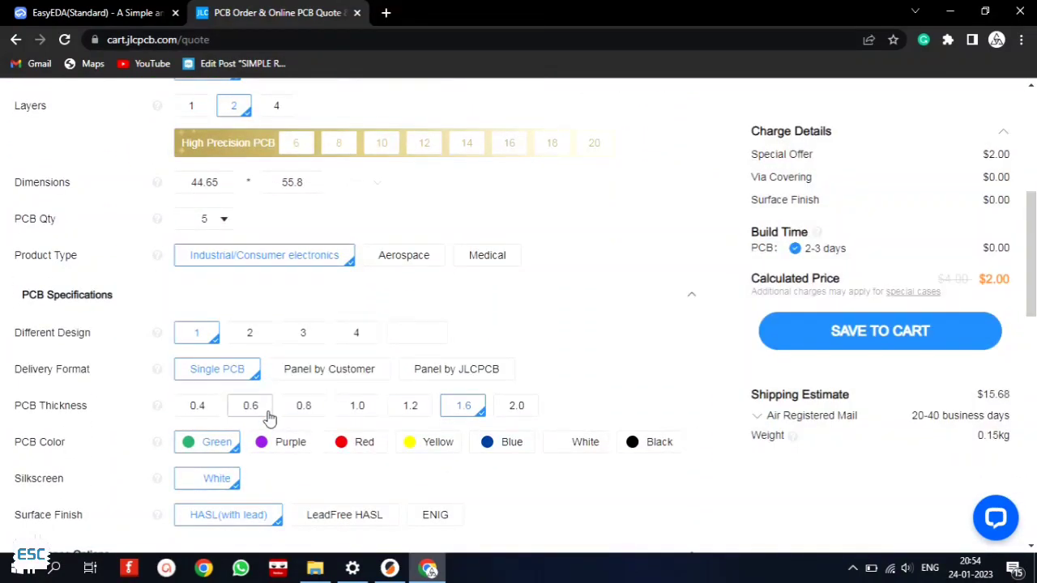
{"action": "left_click", "coordinate": [632, 444]}
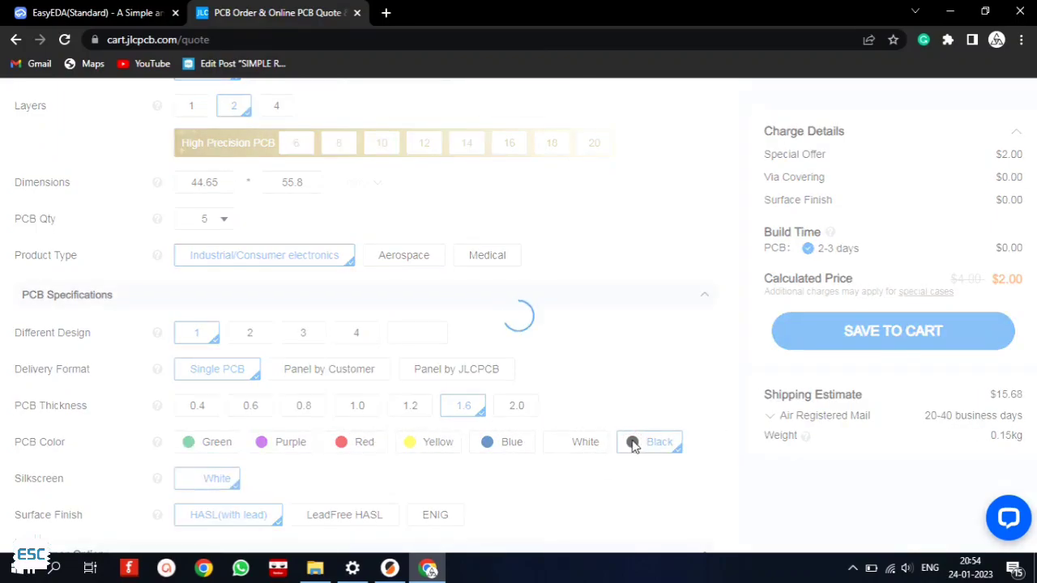
Choose DHL Express Economy shipping and save the boards to the cart
{"action": "scroll", "coordinate": [357, 342], "scroll_direction": "up", "scroll_amount": 4}
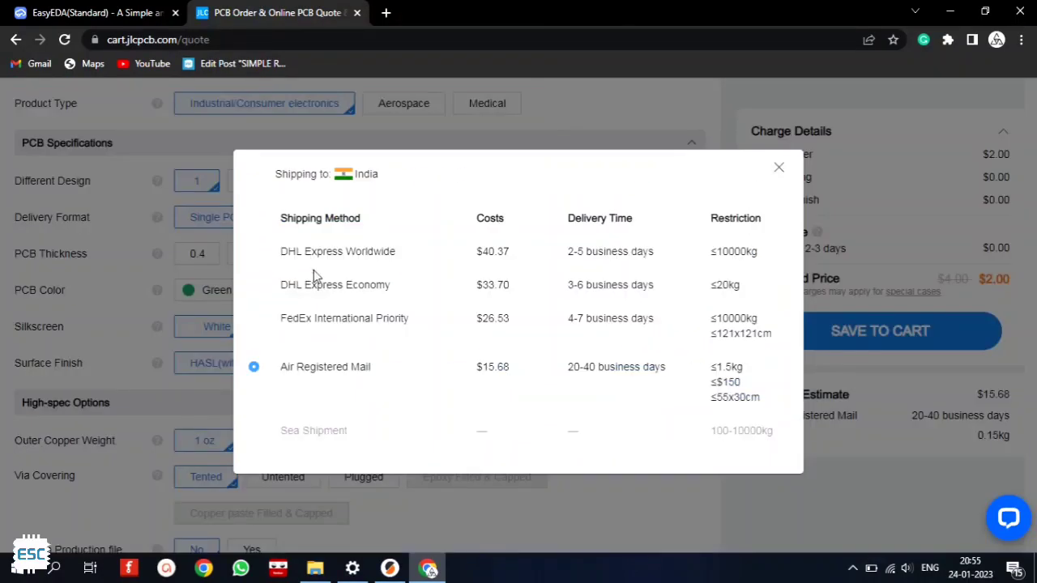
{"action": "left_click", "coordinate": [323, 282]}
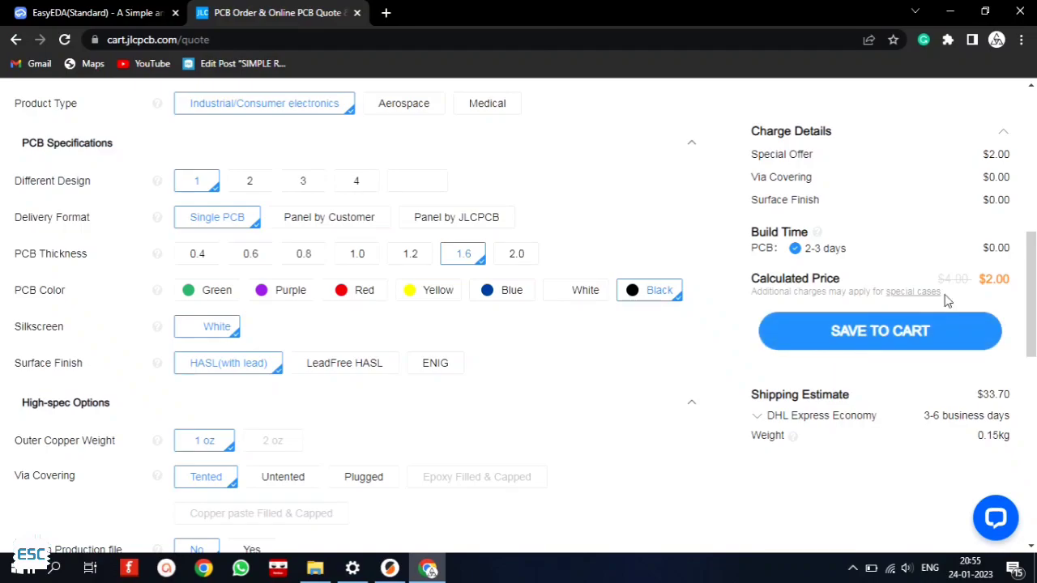
{"action": "left_click", "coordinate": [806, 332]}
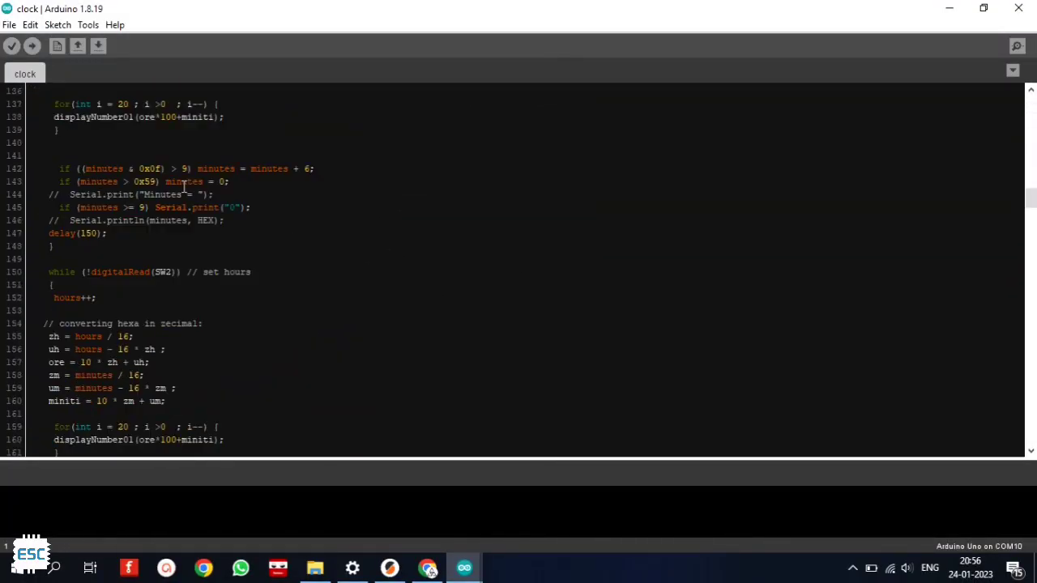
{"action": "scroll", "coordinate": [201, 223], "scroll_direction": "down", "scroll_amount": 20}
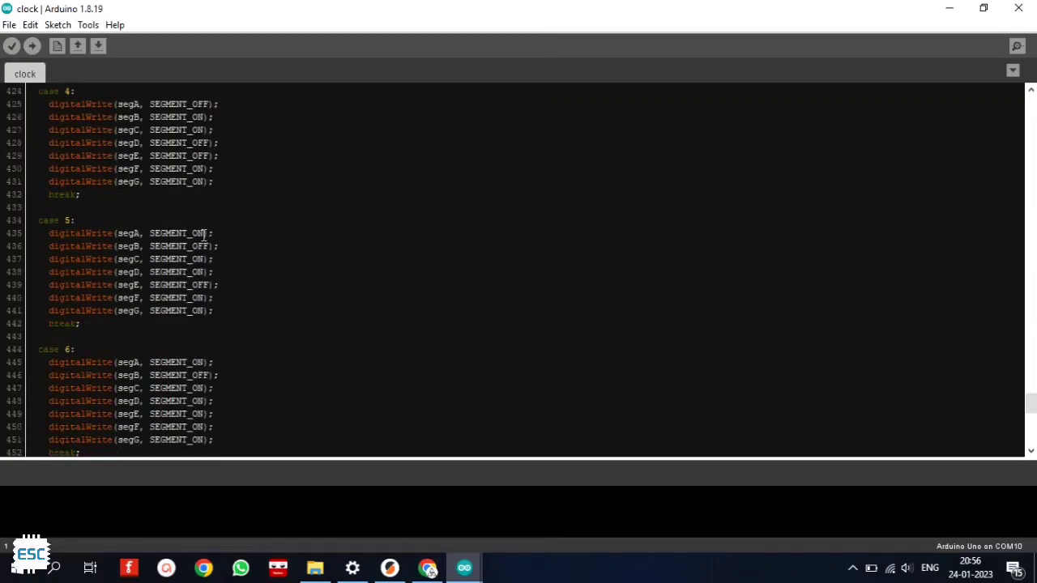
Scroll to the sketch's digit-display switch and set the target board to Arduino Uno
{"action": "left_click", "coordinate": [97, 25]}
{"action": "mouse_move", "coordinate": [145, 180]}
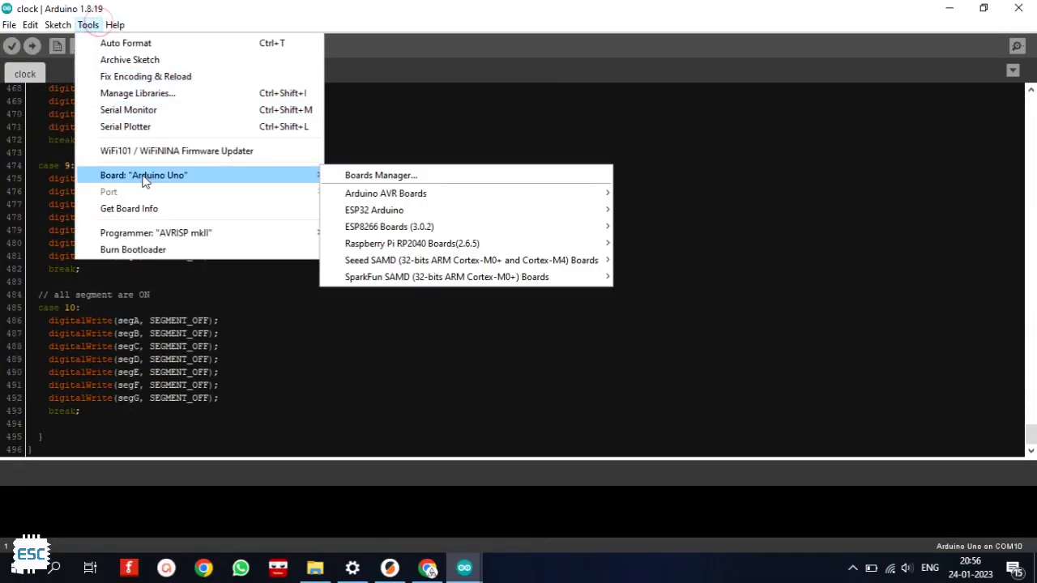
{"action": "mouse_move", "coordinate": [410, 230]}
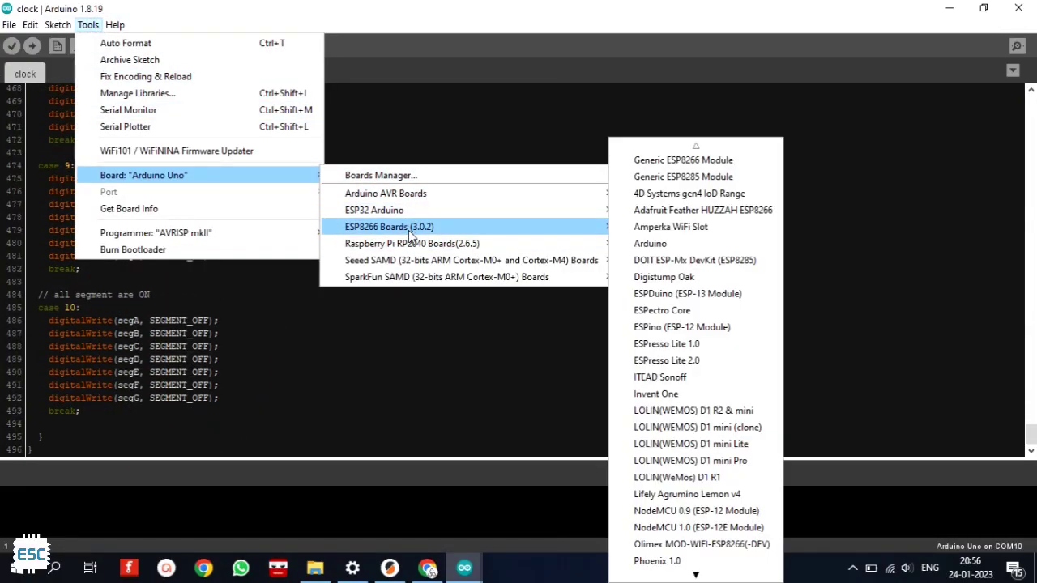
{"action": "left_click", "coordinate": [669, 206]}
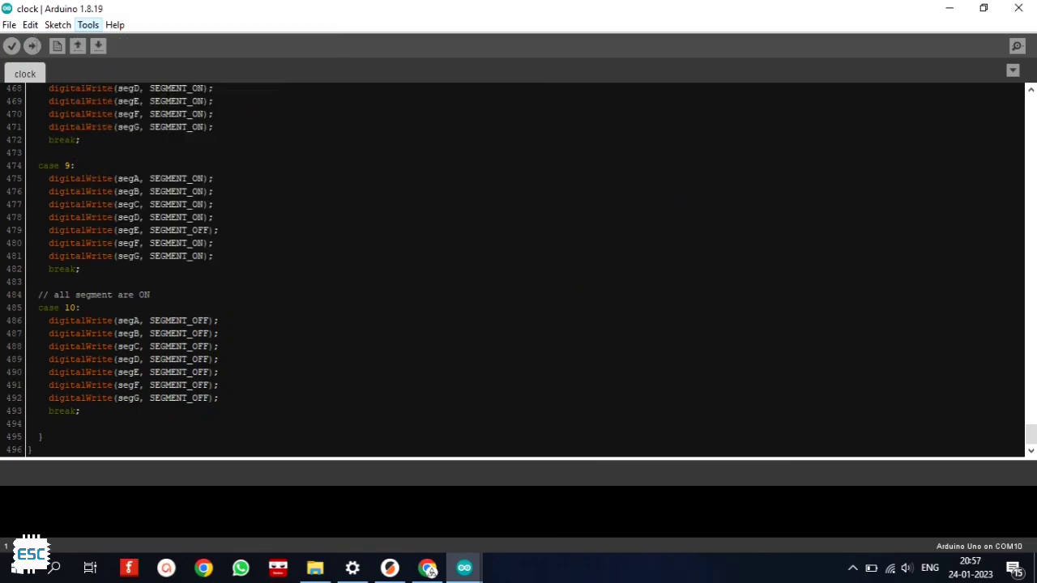